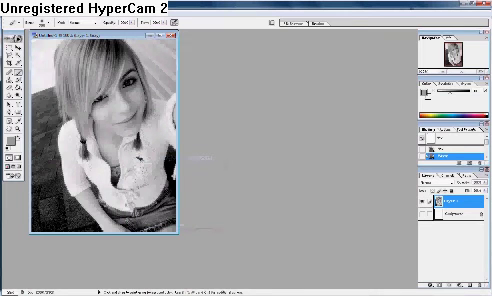
Convert the black-and-white portrait to RGB Color mode, merging its layers.
click(42, 6)
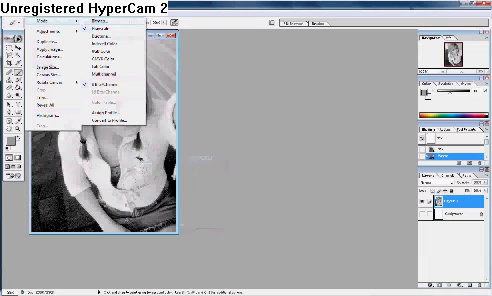
click(103, 43)
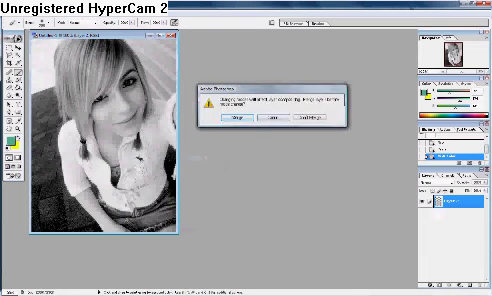
key(Return)
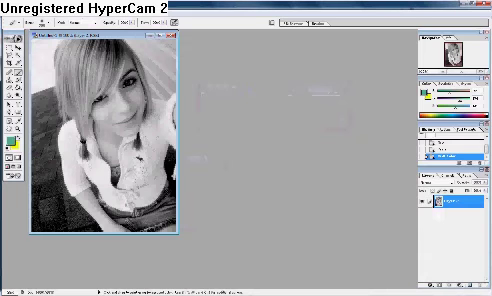
Duplicate the portrait layer with Ctrl+J and choose a soft round brush preset.
key(ctrl+j)
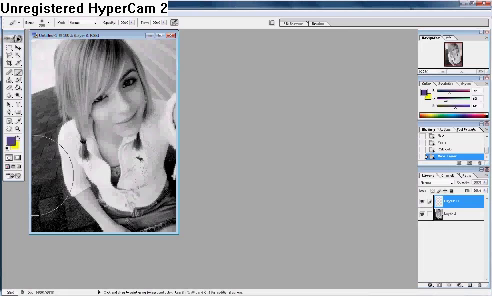
click(33, 21)
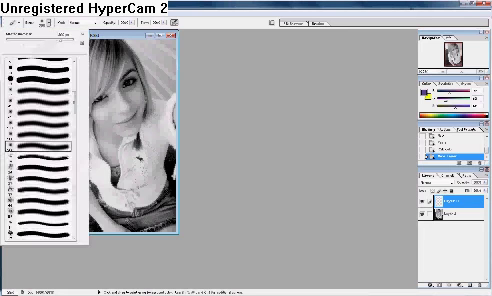
click(33, 21)
click(33, 21)
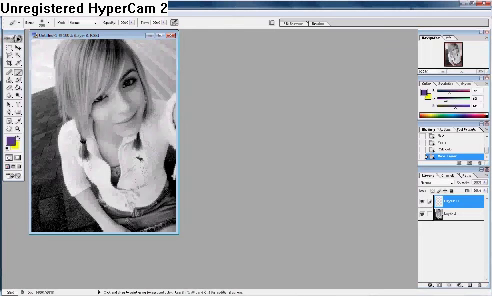
Brush purple over the hair and magenta-pink glows at the lower left and upper right.
drag(45, 60, 75, 85)
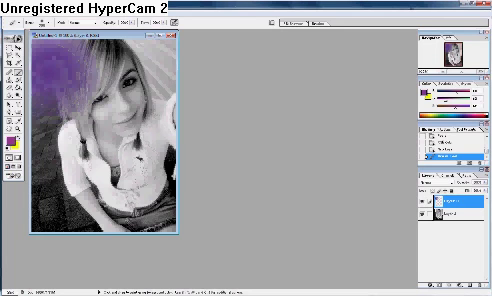
drag(45, 120, 70, 185)
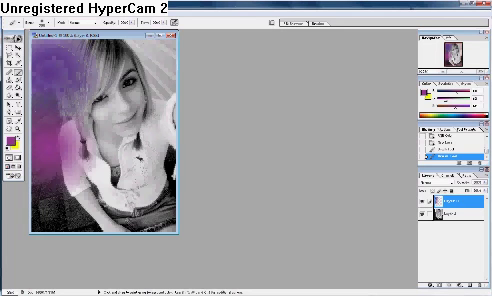
drag(45, 165, 85, 215)
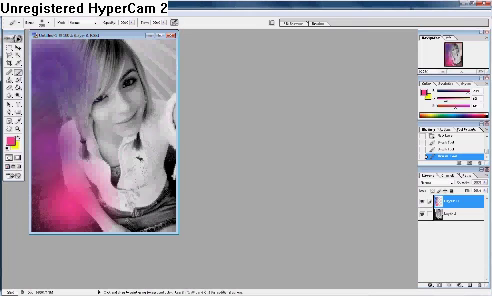
drag(170, 45, 125, 90)
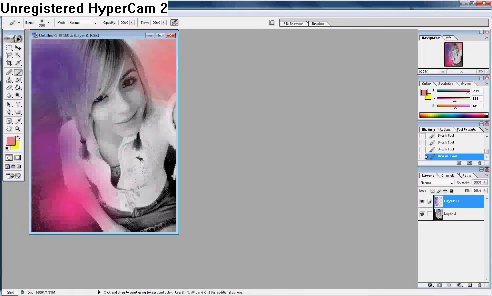
Add a Pattern Overlay effect to the glow layer using the text pattern.
click(432, 259)
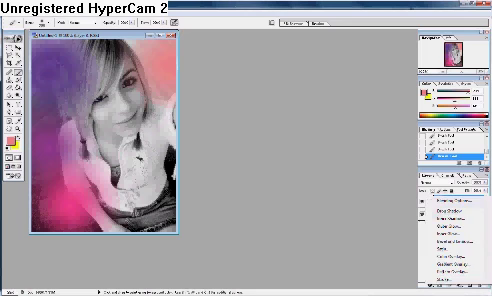
click(448, 270)
click(339, 167)
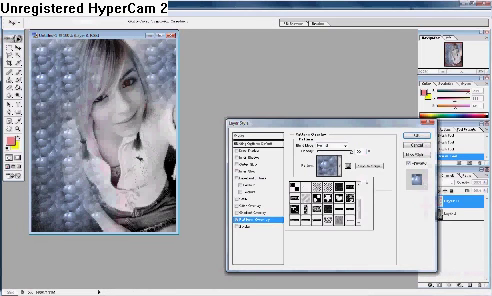
click(325, 187)
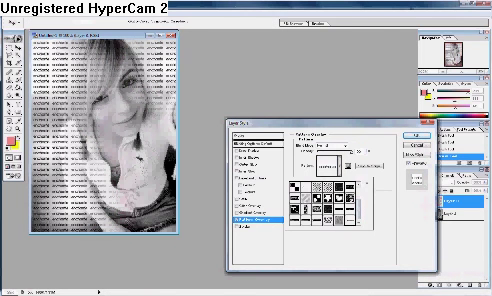
click(330, 146)
Change the pattern overlay's blend mode and apply the effect.
click(330, 146)
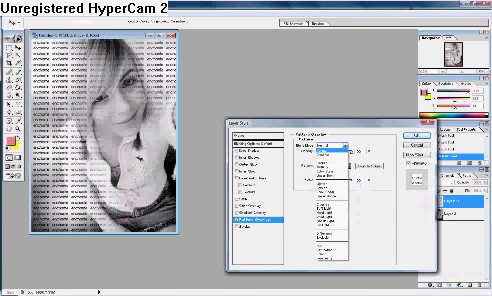
click(330, 200)
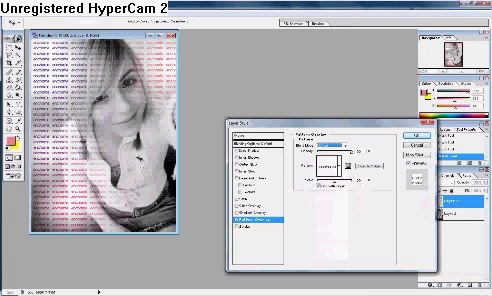
key(Down)
key(Down)
key(Down)
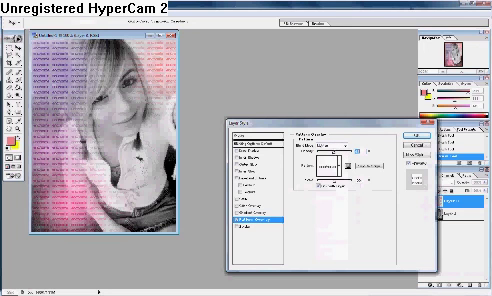
key(Down)
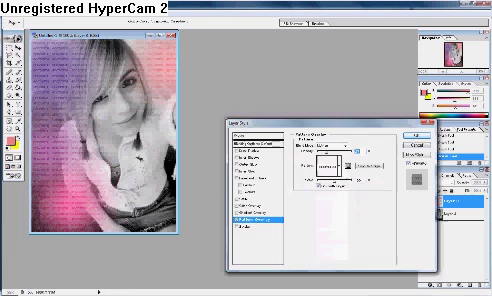
key(Return)
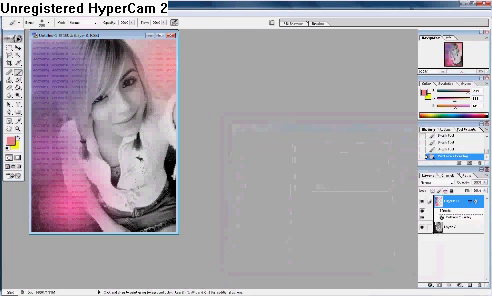
Set the glow layer's blend mode to Lighten in the Layers panel.
click(437, 182)
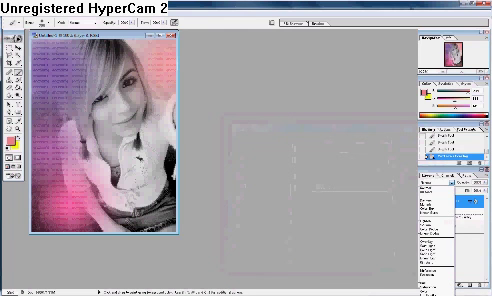
click(435, 222)
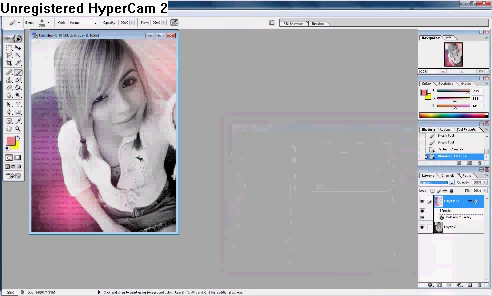